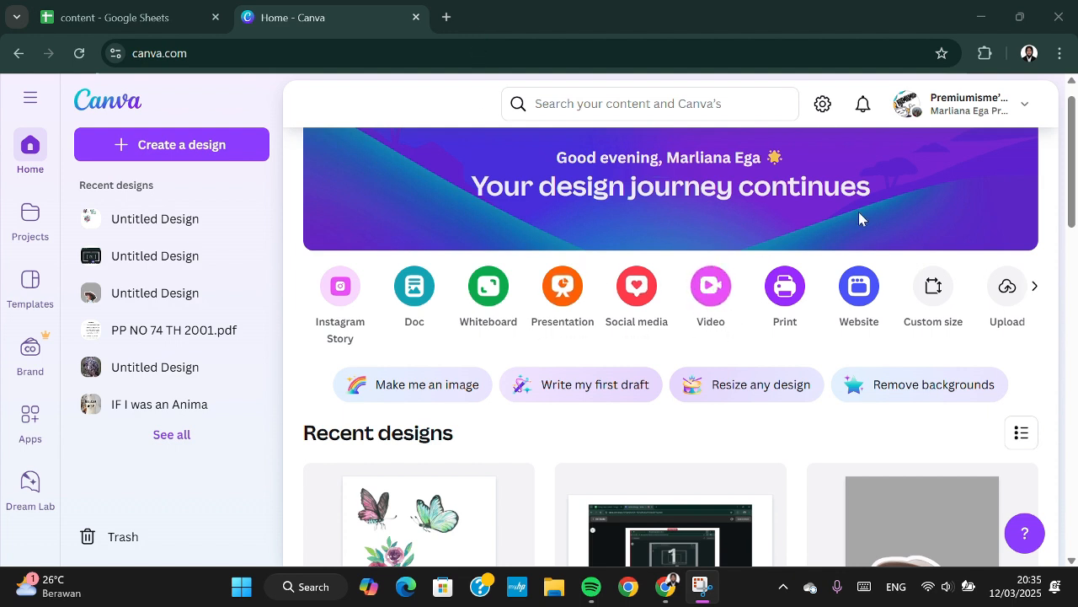
Create a new blank YouTube Video design.
{"action": "left_click", "coordinate": [706, 289]}
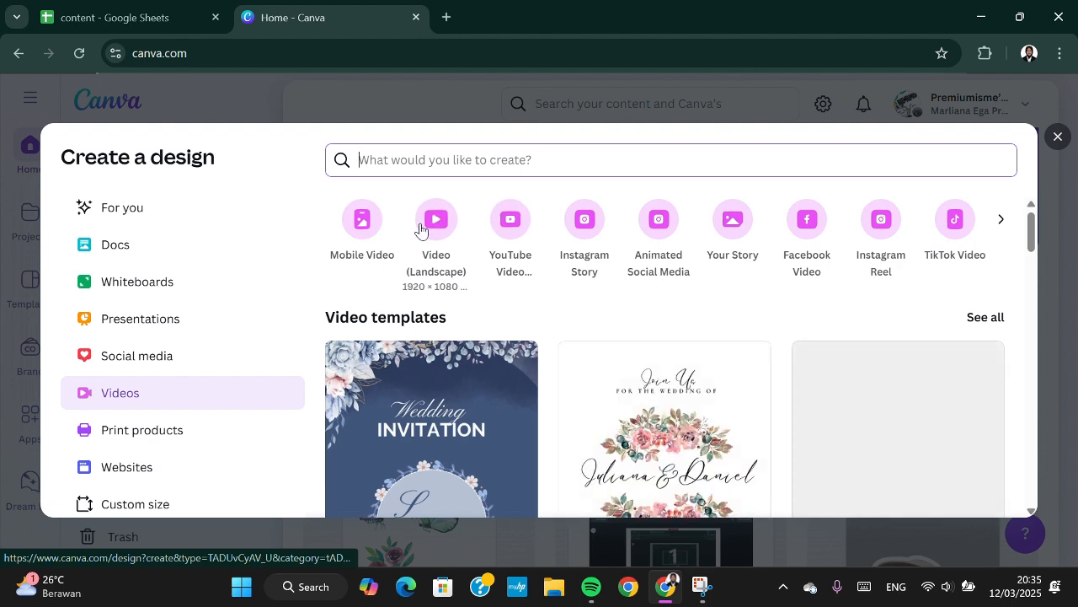
{"action": "left_click", "coordinate": [516, 235]}
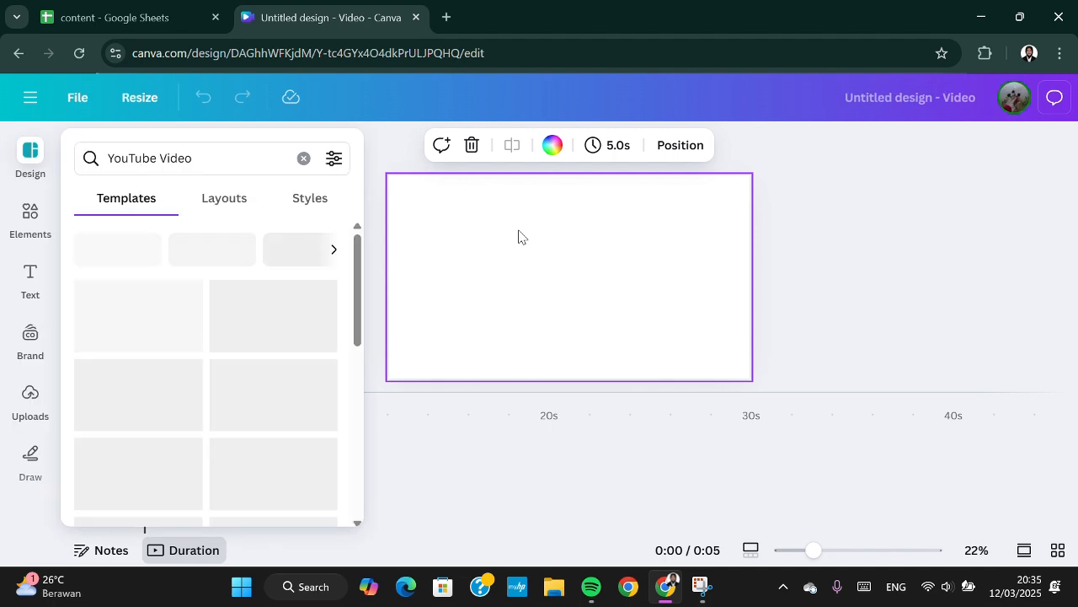
Add the uploaded 16.9-second clip of the woman in the yellow sweater and enlarge it to fill the first page.
{"action": "left_click", "coordinate": [29, 396]}
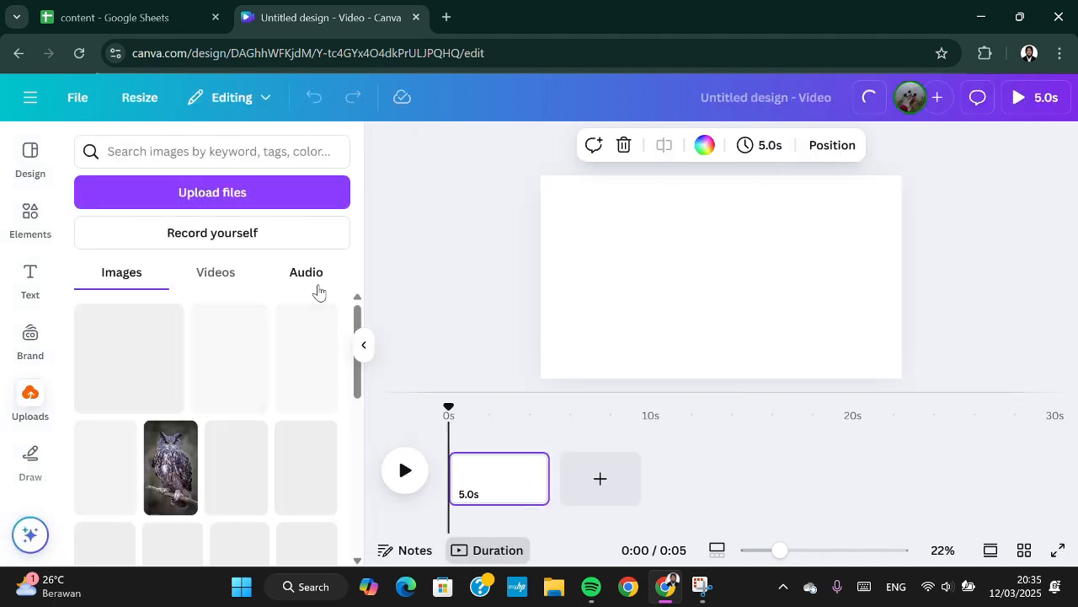
{"action": "left_click", "coordinate": [203, 272]}
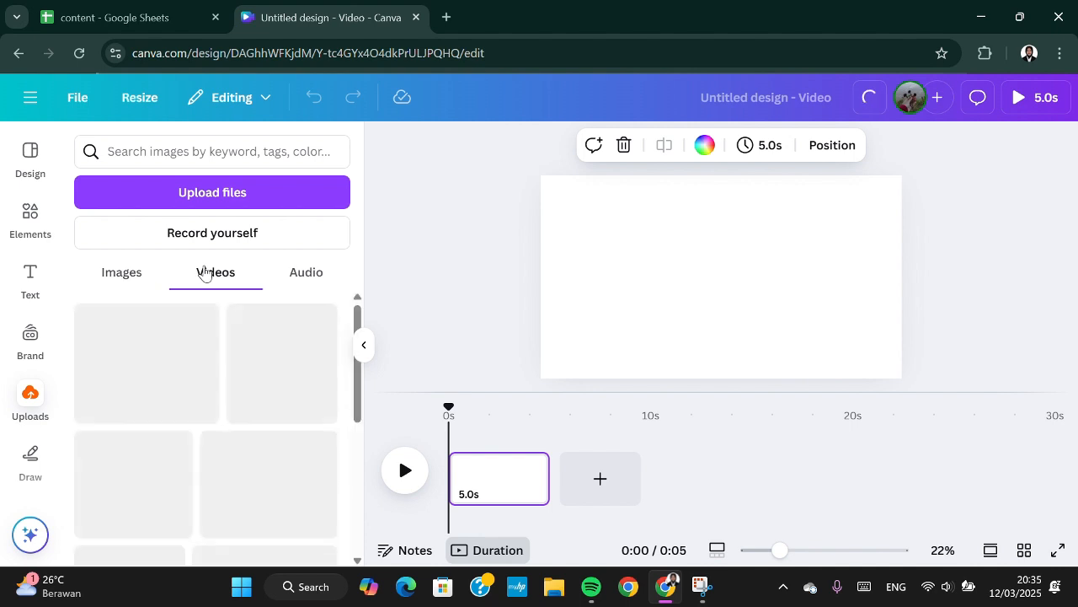
{"action": "scroll", "coordinate": [218, 349], "scroll_direction": "down", "scroll_amount": 3}
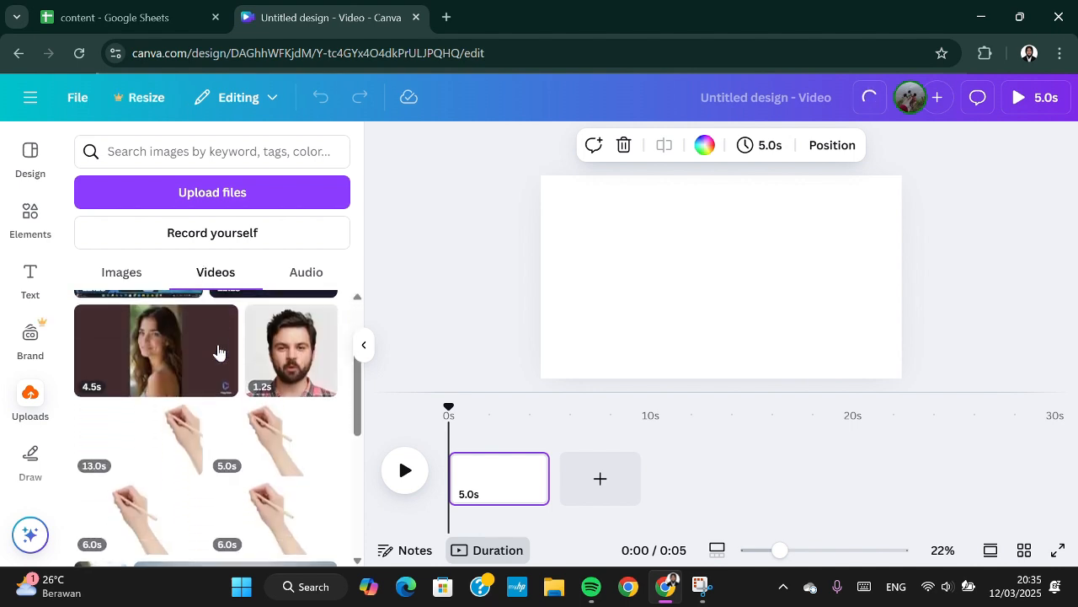
{"action": "scroll", "coordinate": [218, 348], "scroll_direction": "down", "scroll_amount": 3}
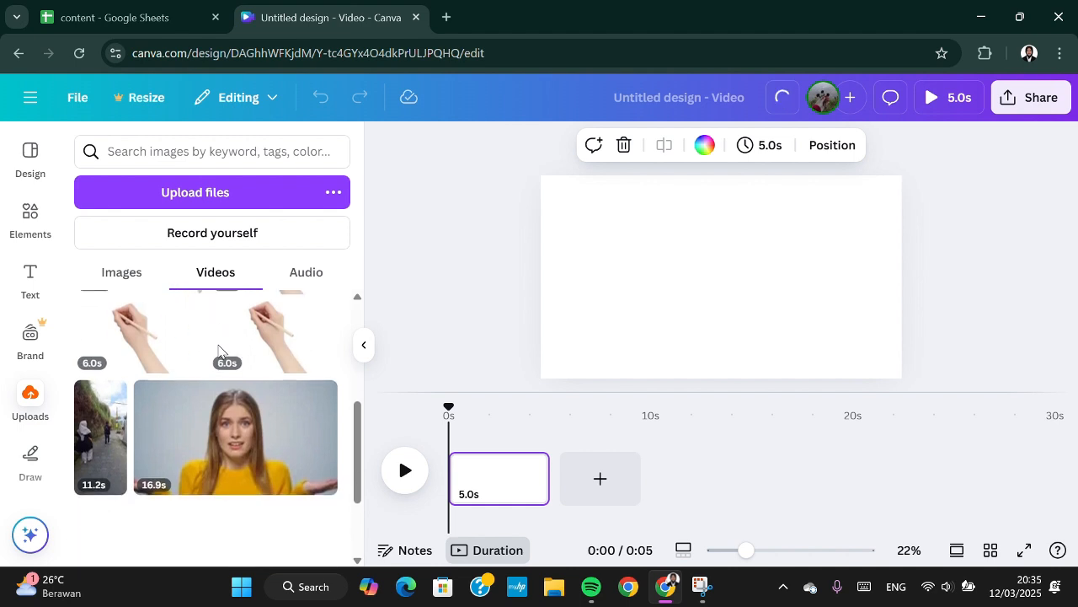
{"action": "left_click", "coordinate": [210, 394]}
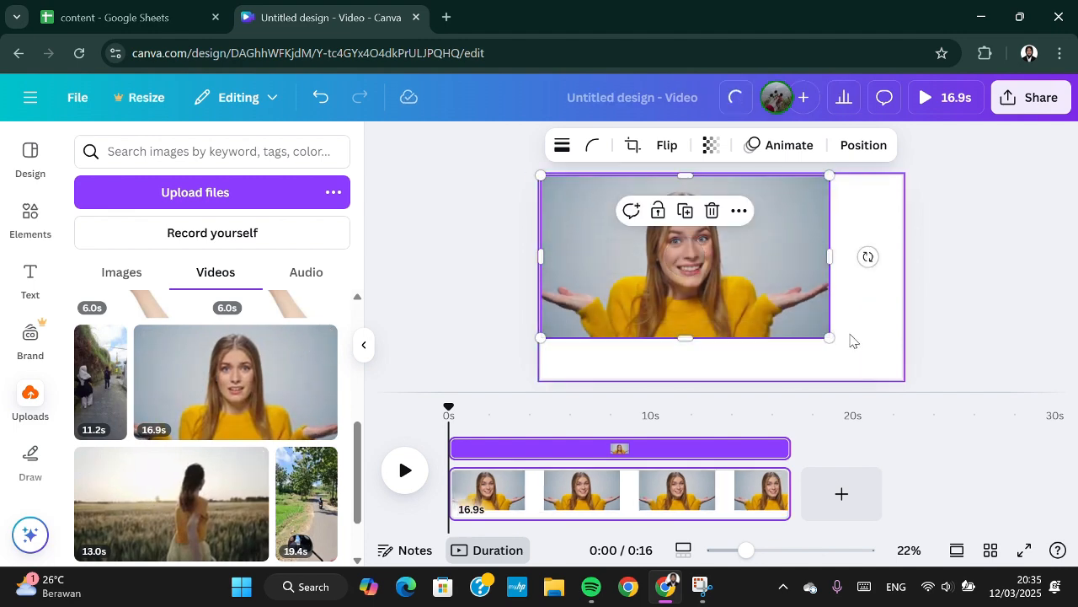
{"action": "left_click_drag", "start_coordinate": [830, 338], "coordinate": [907, 381]}
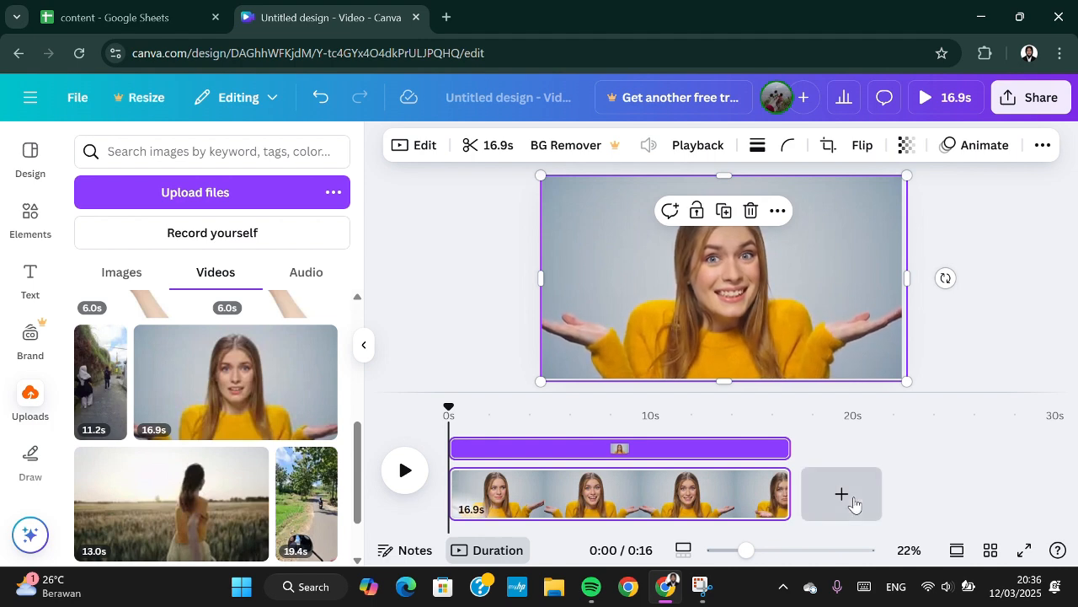
Add a second page and place the uploaded 13.0-second wheat field clip on it, enlarged to fill the page.
{"action": "left_click", "coordinate": [842, 495]}
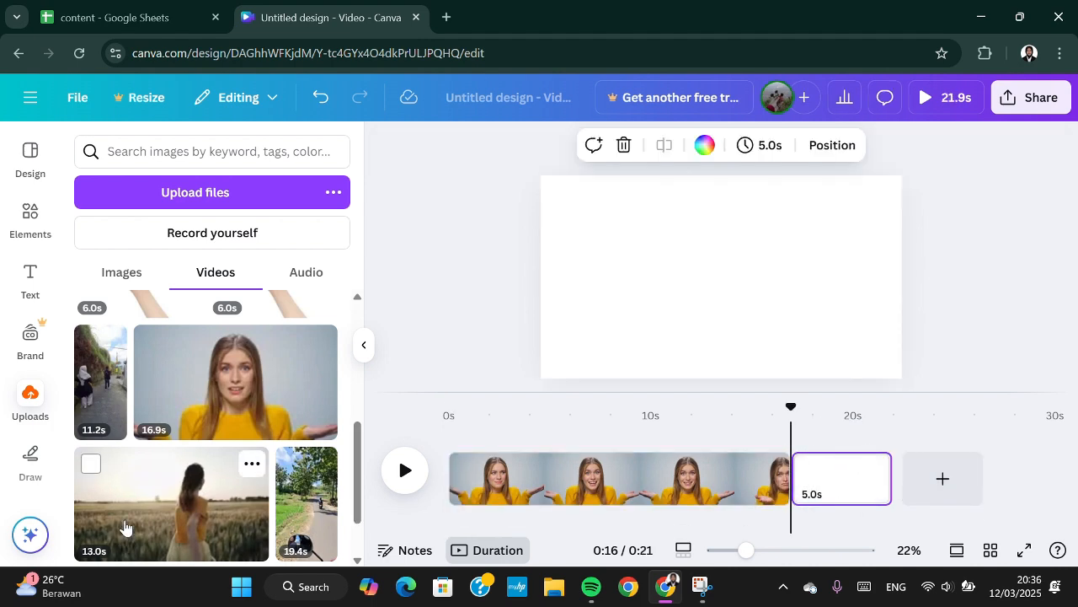
{"action": "left_click_drag", "start_coordinate": [125, 527], "coordinate": [669, 419]}
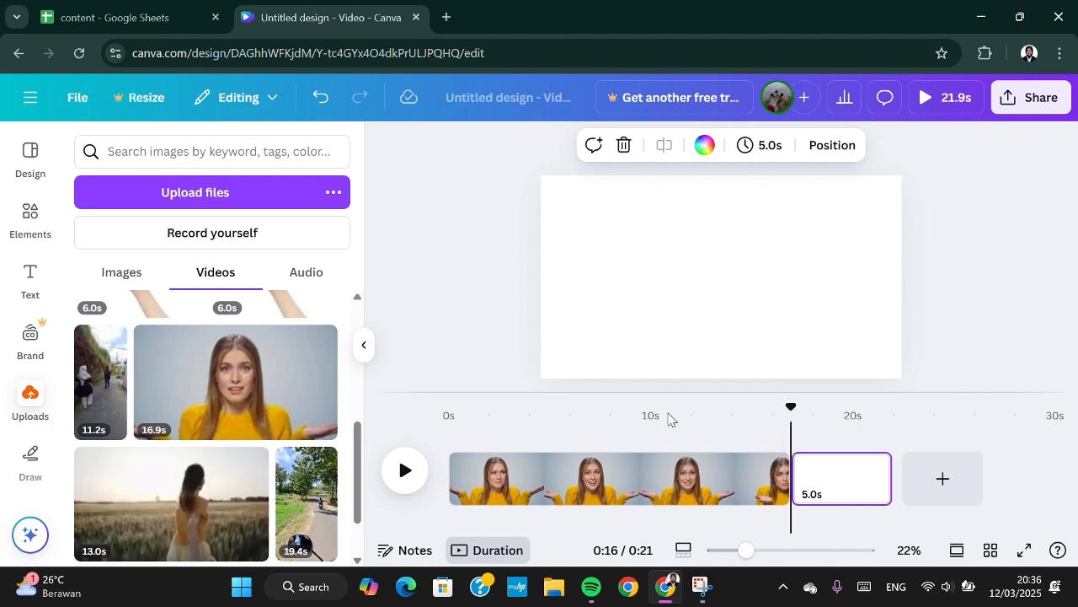
{"action": "left_click_drag", "start_coordinate": [161, 500], "coordinate": [598, 229]}
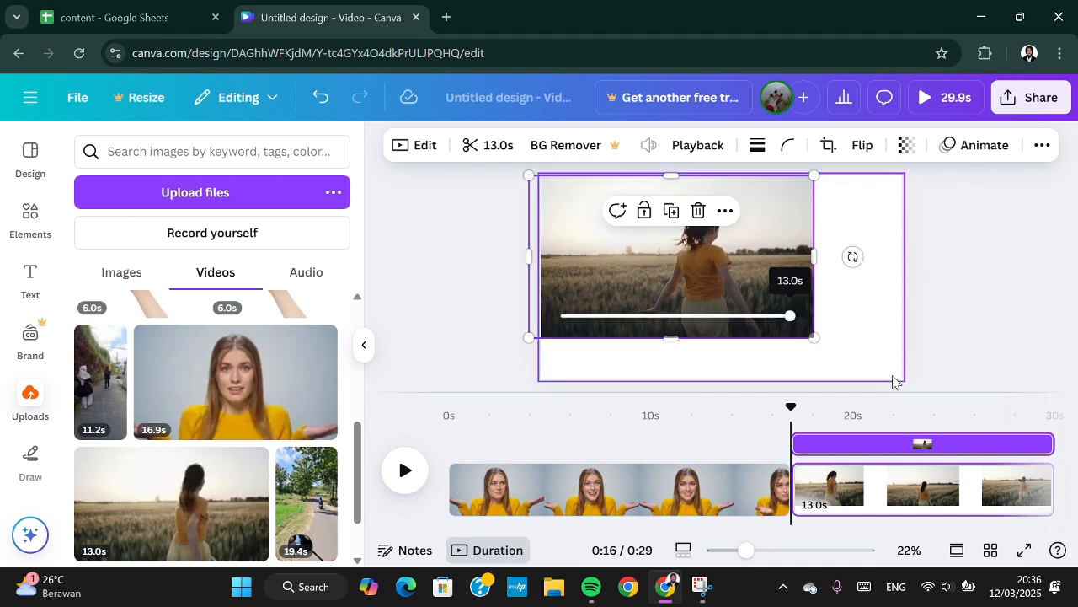
{"action": "left_click_drag", "start_coordinate": [813, 337], "coordinate": [907, 396]}
Apply a Slide transition between the first and second pages.
{"action": "left_click", "coordinate": [662, 485]}
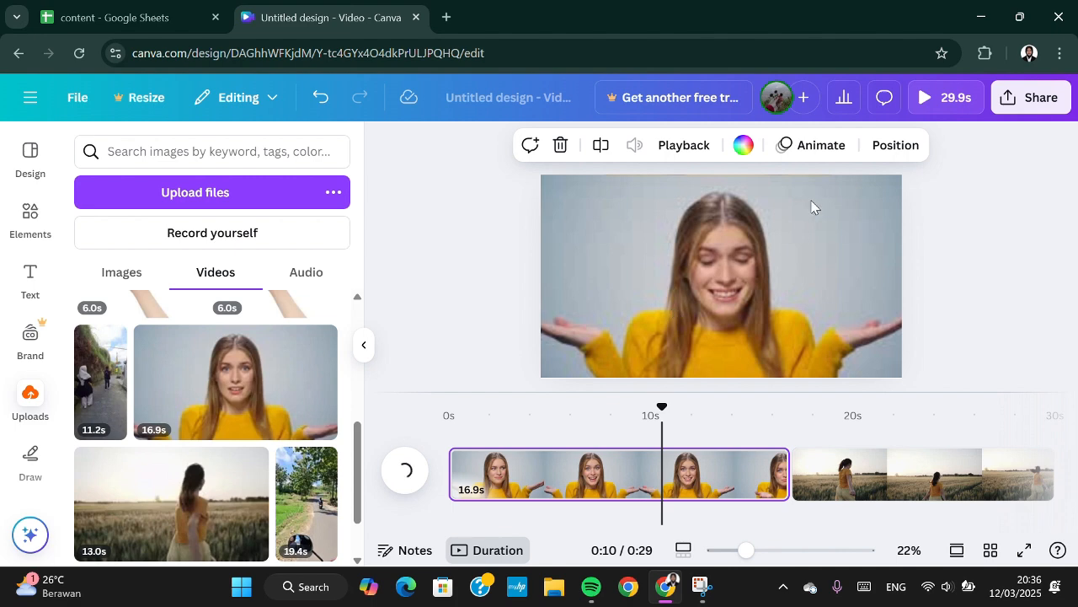
{"action": "scroll", "coordinate": [868, 413], "scroll_direction": "right", "scroll_amount": 1}
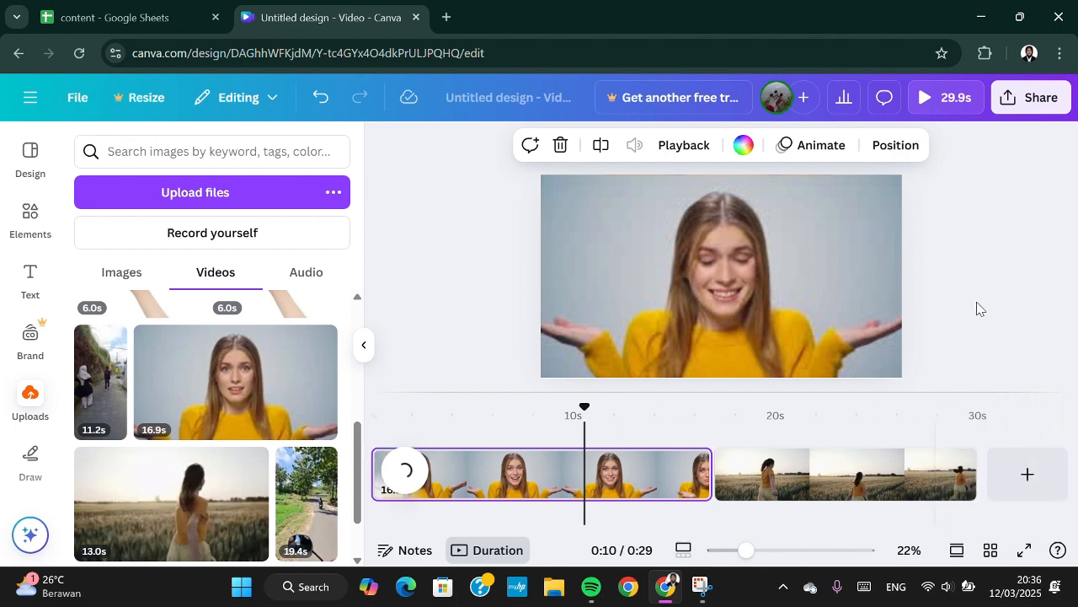
{"action": "left_click", "coordinate": [928, 341]}
{"action": "left_click", "coordinate": [713, 484]}
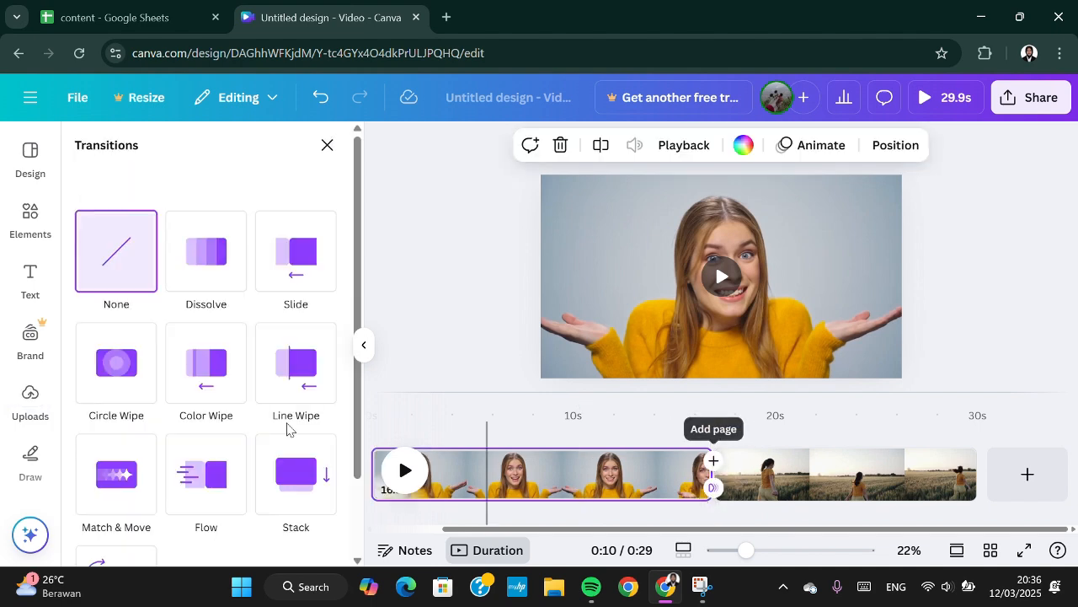
{"action": "scroll", "coordinate": [192, 412], "scroll_direction": "down", "scroll_amount": 2}
{"action": "scroll", "coordinate": [192, 414], "scroll_direction": "up", "scroll_amount": 2}
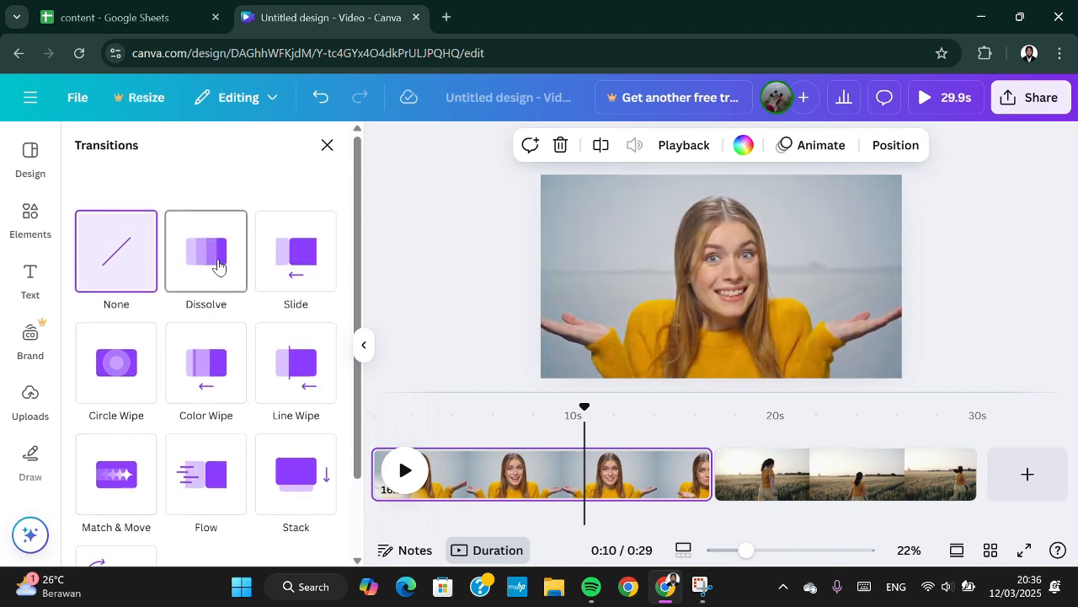
{"action": "left_click", "coordinate": [295, 268]}
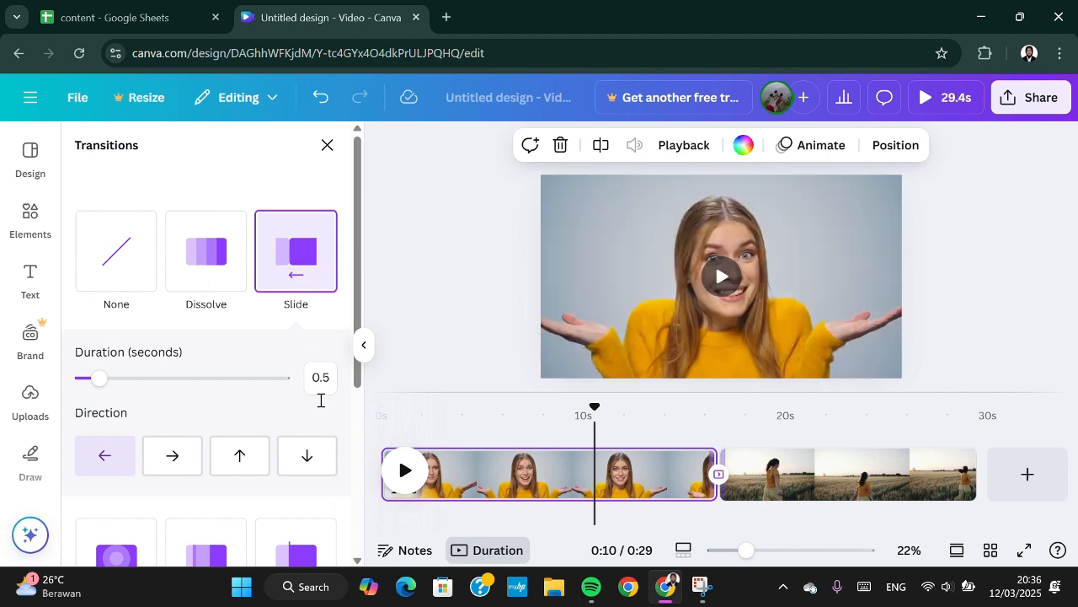
Set the video speed of the first page's clip to 1.5.
{"action": "left_click", "coordinate": [491, 463]}
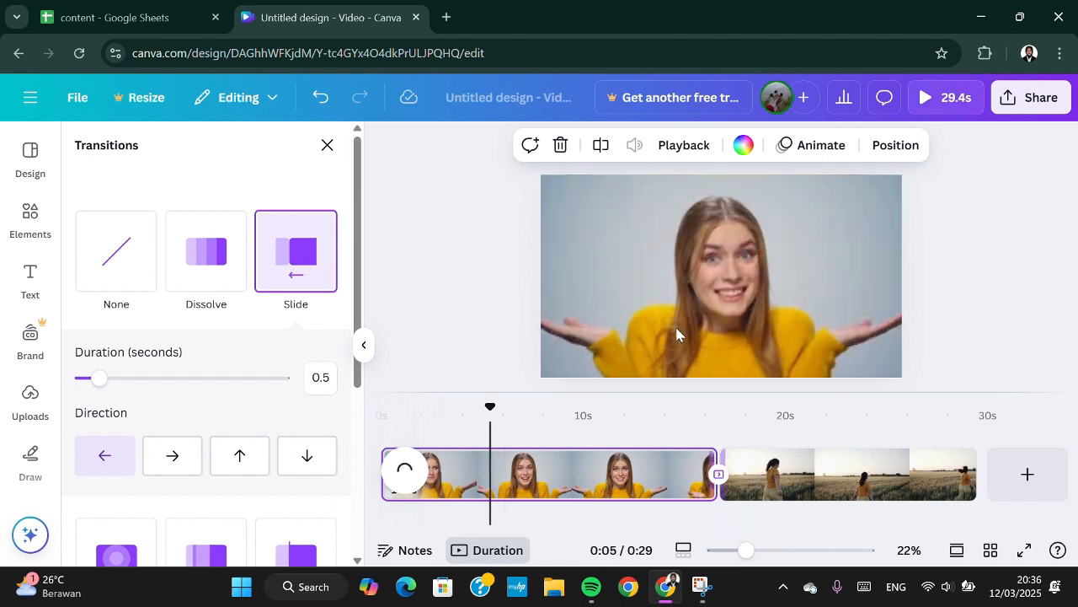
{"action": "right_click", "coordinate": [542, 473]}
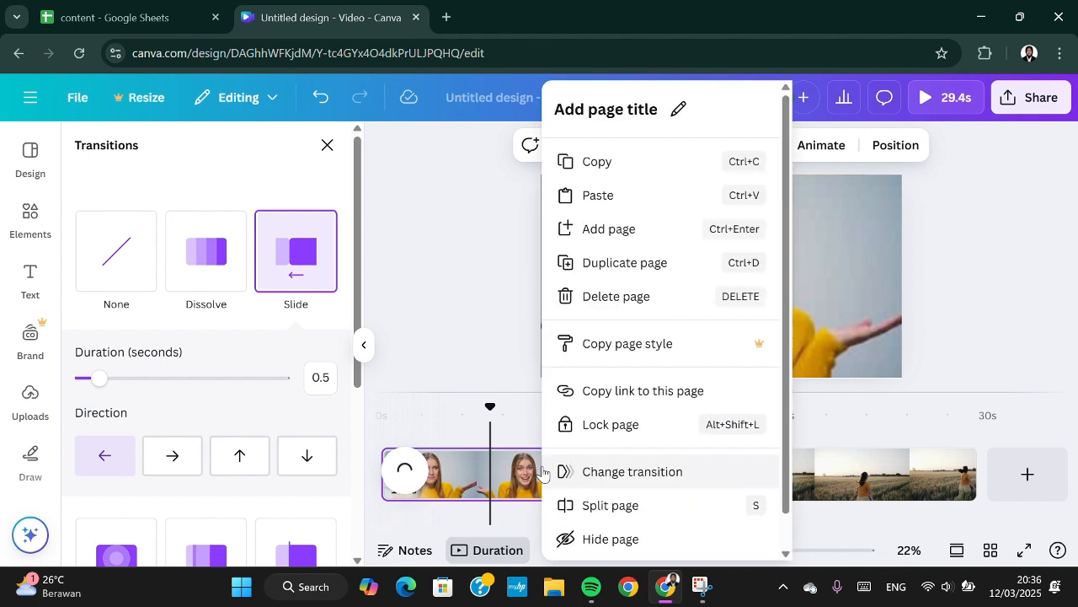
{"action": "left_click", "coordinate": [477, 254]}
{"action": "left_click", "coordinate": [529, 473]}
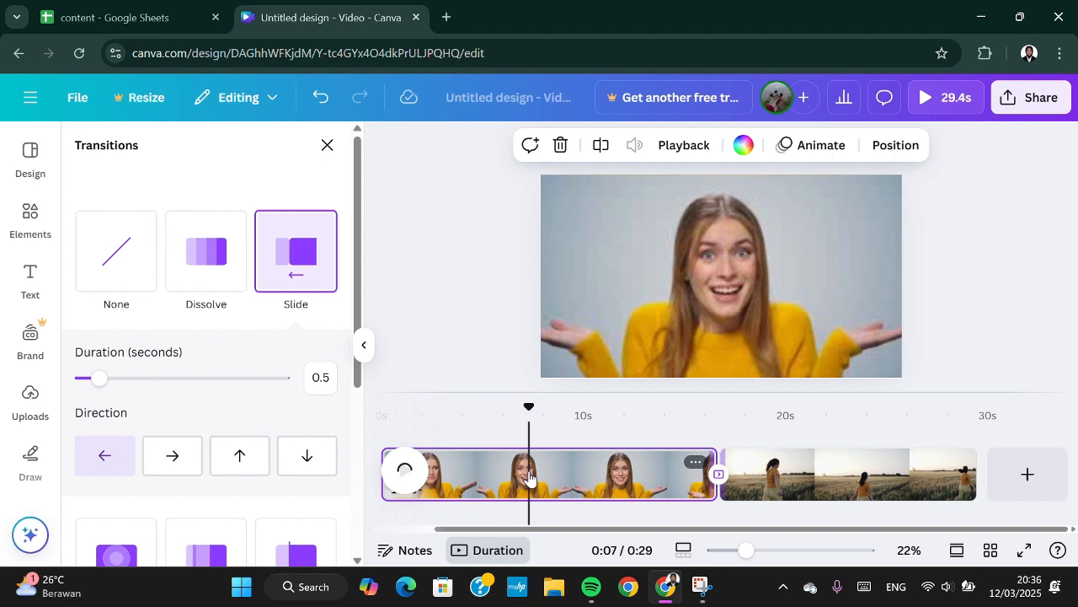
{"action": "left_click", "coordinate": [668, 147]}
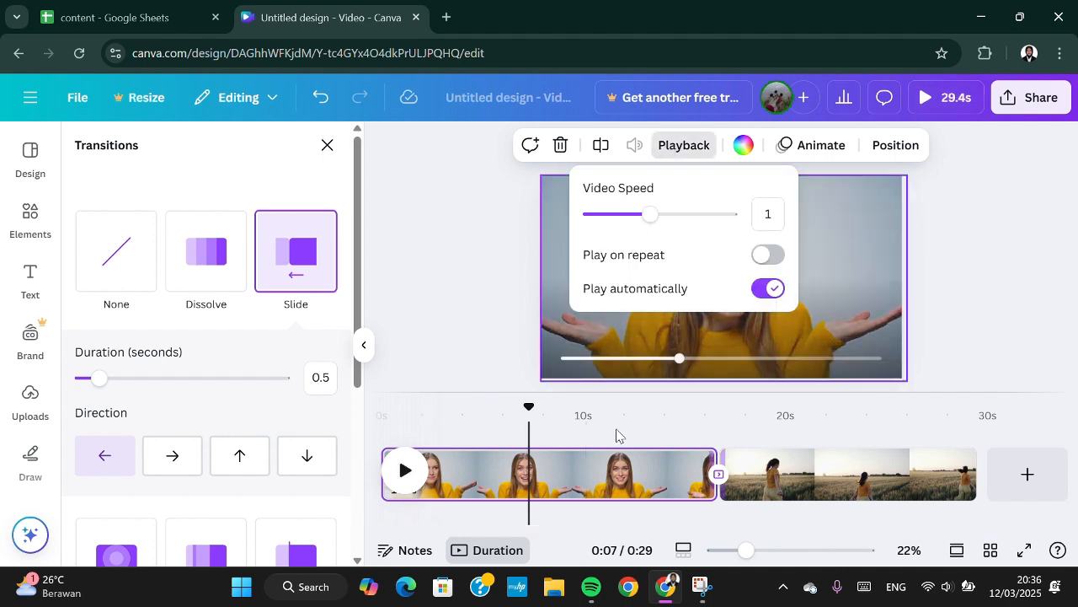
{"action": "left_click", "coordinate": [588, 474]}
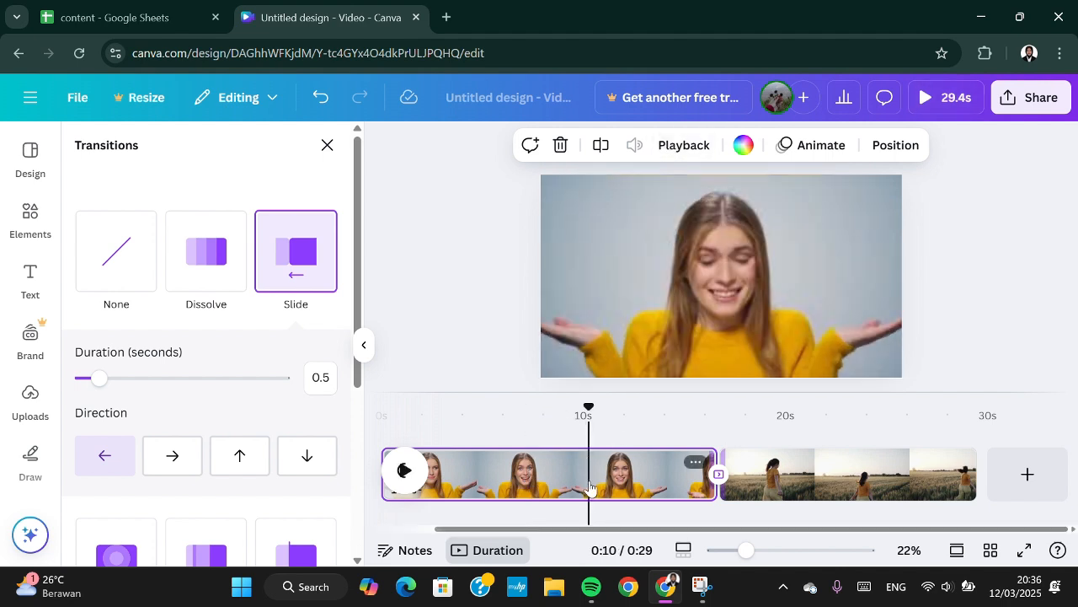
{"action": "left_click", "coordinate": [696, 145]}
{"action": "left_click_drag", "start_coordinate": [652, 221], "coordinate": [688, 221]}
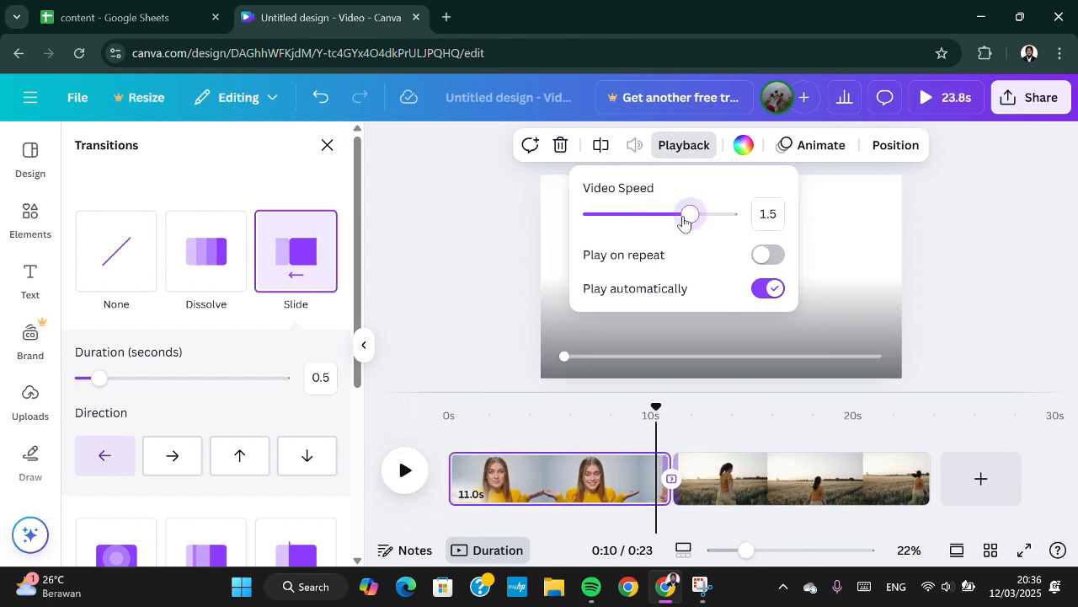
Set the video speed of the second page's wheat field clip to 1.5.
{"action": "left_click", "coordinate": [751, 478]}
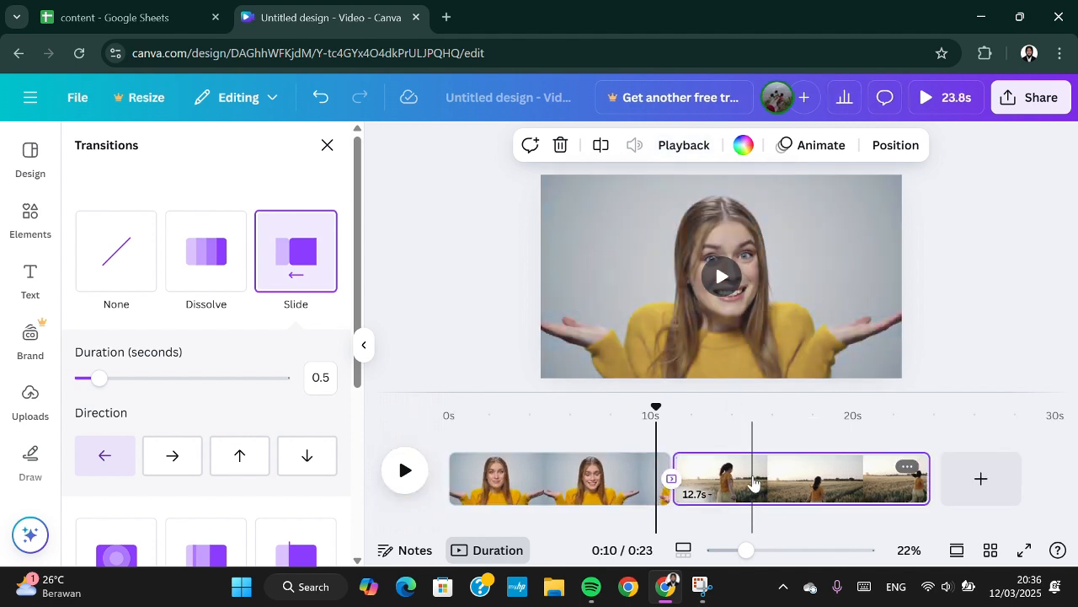
{"action": "left_click", "coordinate": [681, 145]}
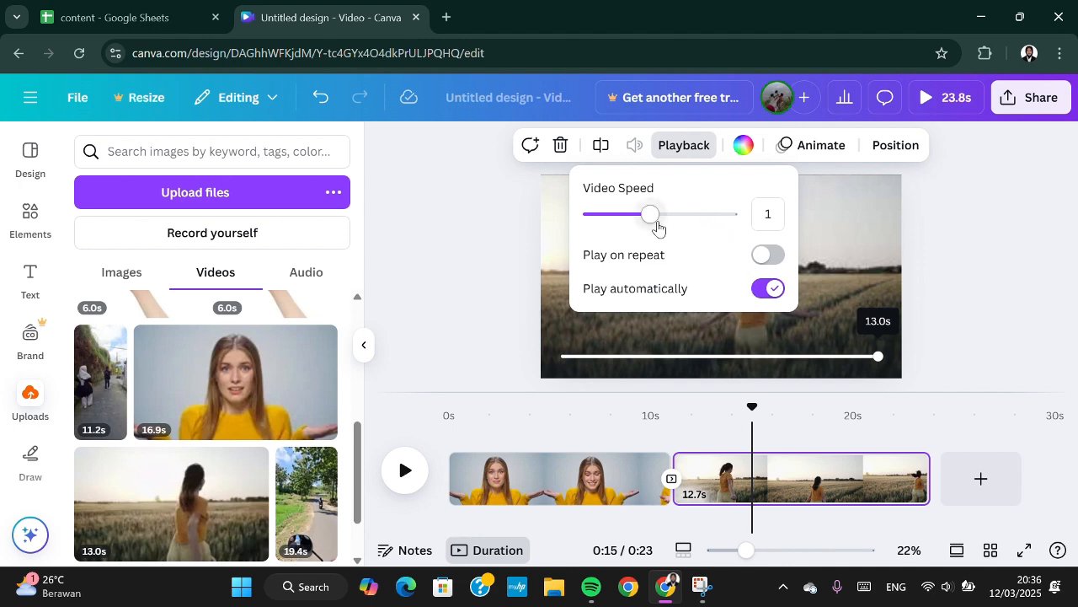
{"action": "left_click_drag", "start_coordinate": [651, 216], "coordinate": [689, 216]}
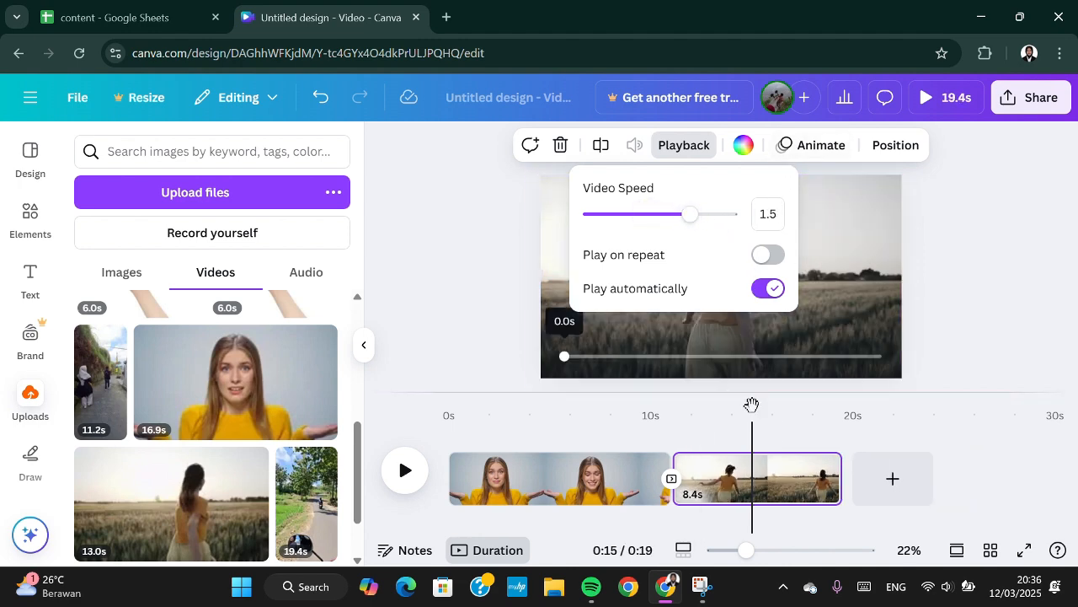
{"action": "left_click_drag", "start_coordinate": [752, 406], "coordinate": [406, 503]}
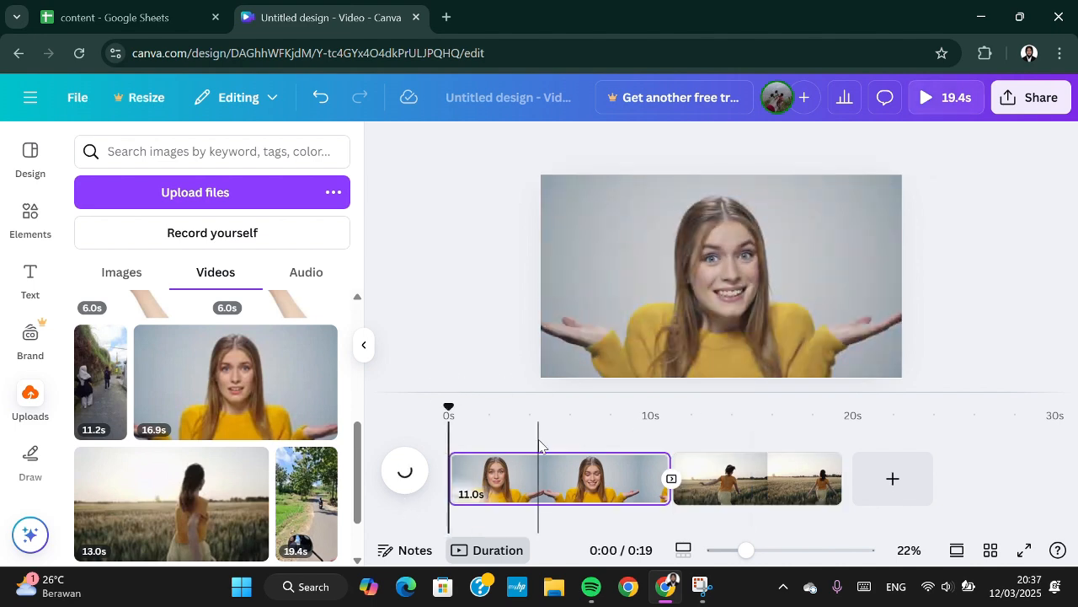
{"action": "left_click", "coordinate": [539, 499]}
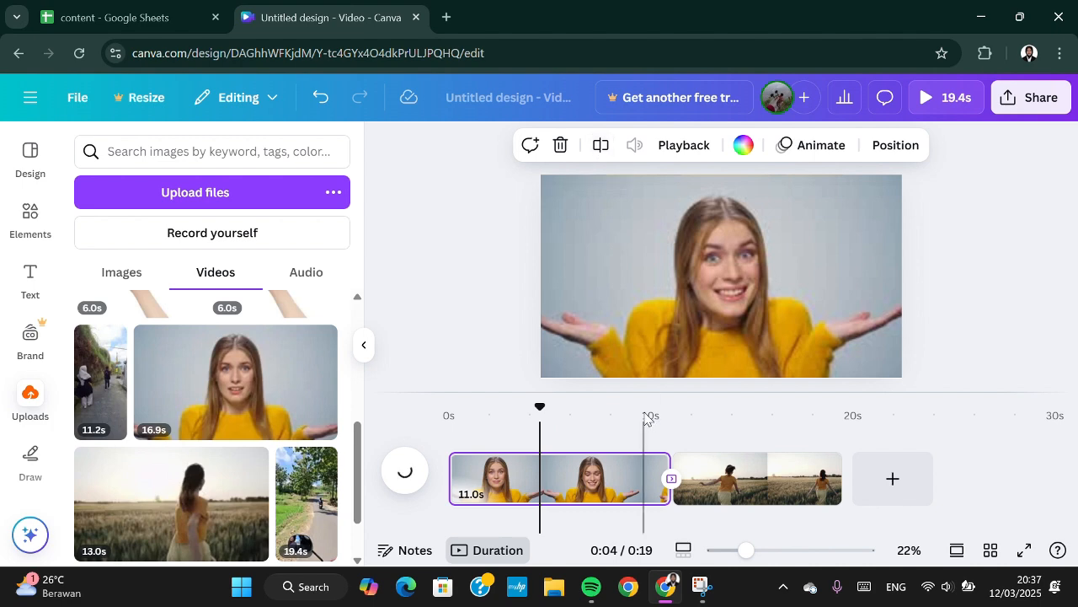
{"action": "right_click", "coordinate": [579, 480]}
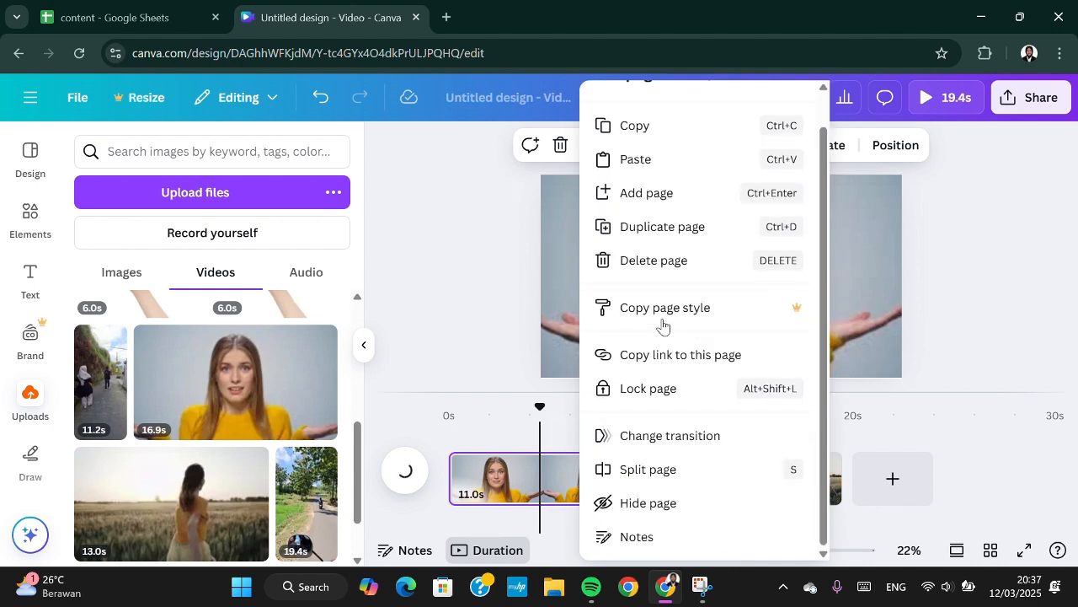
{"action": "left_click", "coordinate": [468, 479]}
Crop the first page's clip freeform around the woman's head and shoulders, cutting off both sides and the lower part.
{"action": "left_click", "coordinate": [672, 258]}
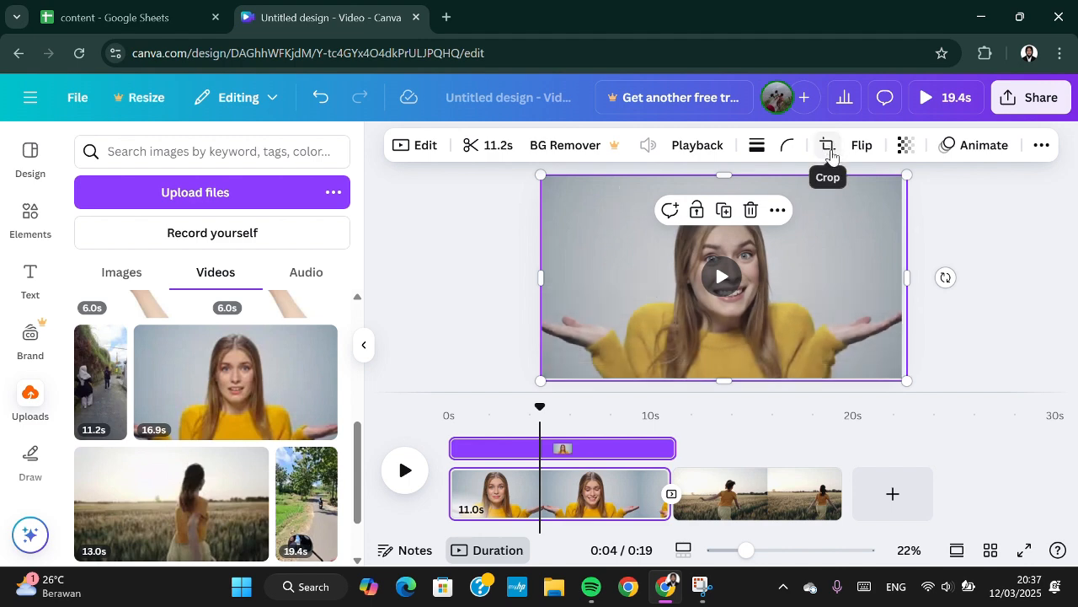
{"action": "left_click", "coordinate": [828, 147]}
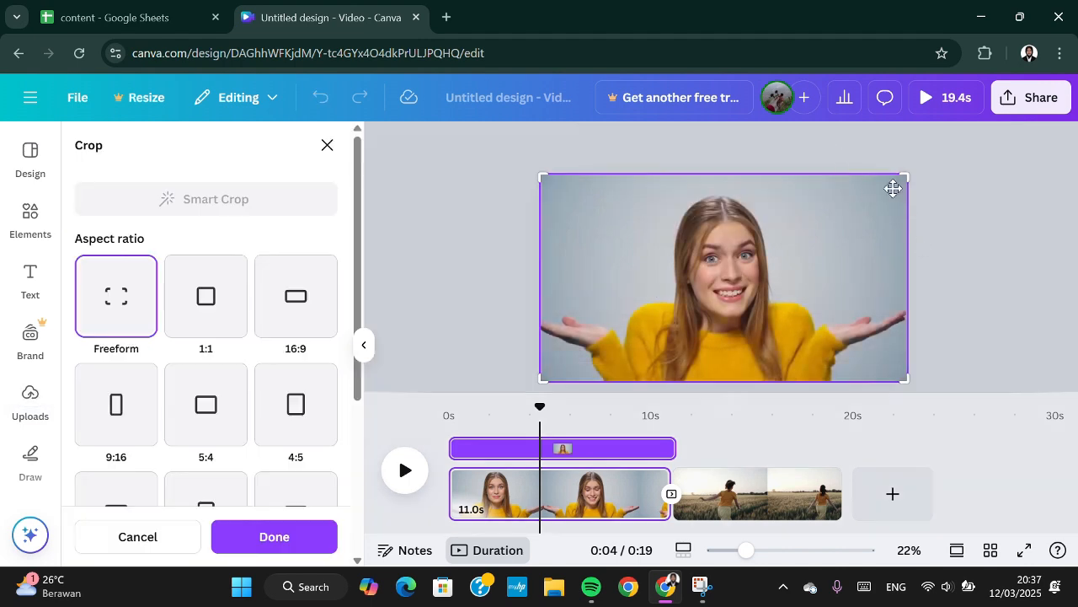
{"action": "left_click_drag", "start_coordinate": [890, 177], "coordinate": [838, 176]}
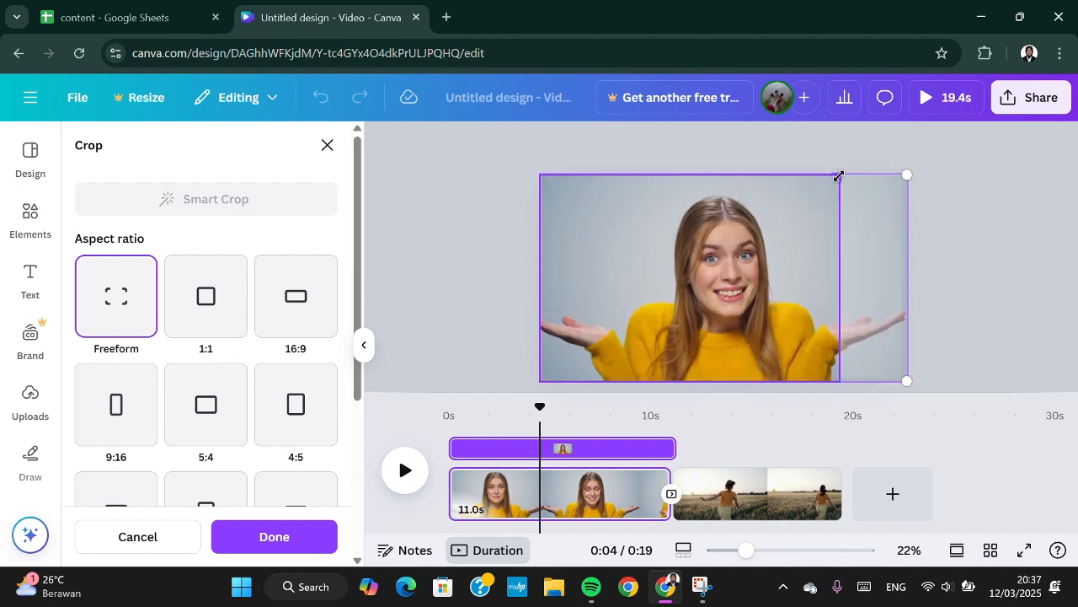
{"action": "left_click_drag", "start_coordinate": [534, 386], "coordinate": [611, 317]}
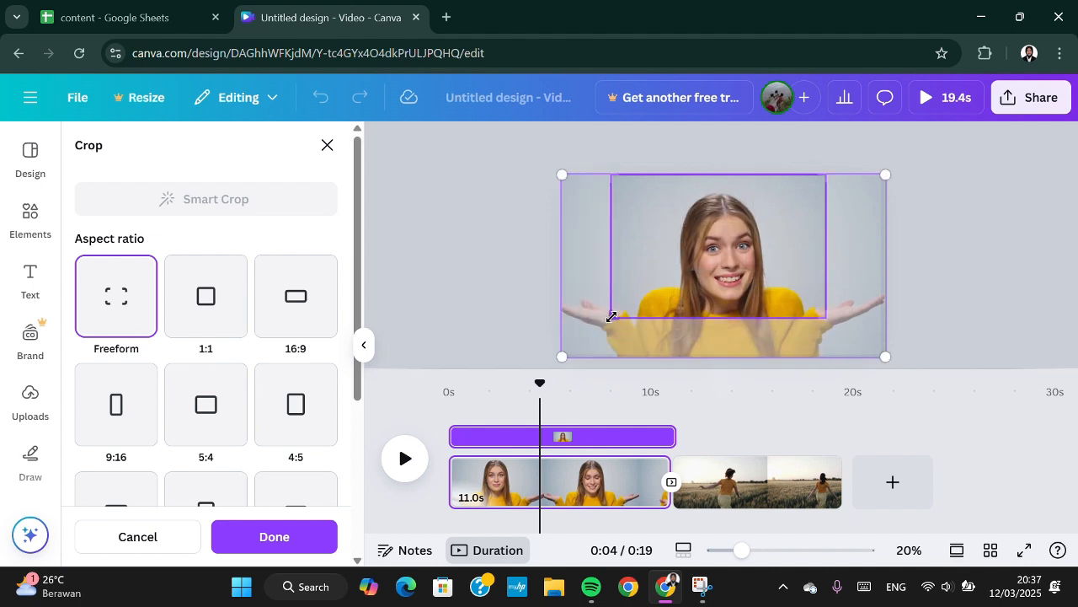
{"action": "left_click", "coordinate": [937, 252]}
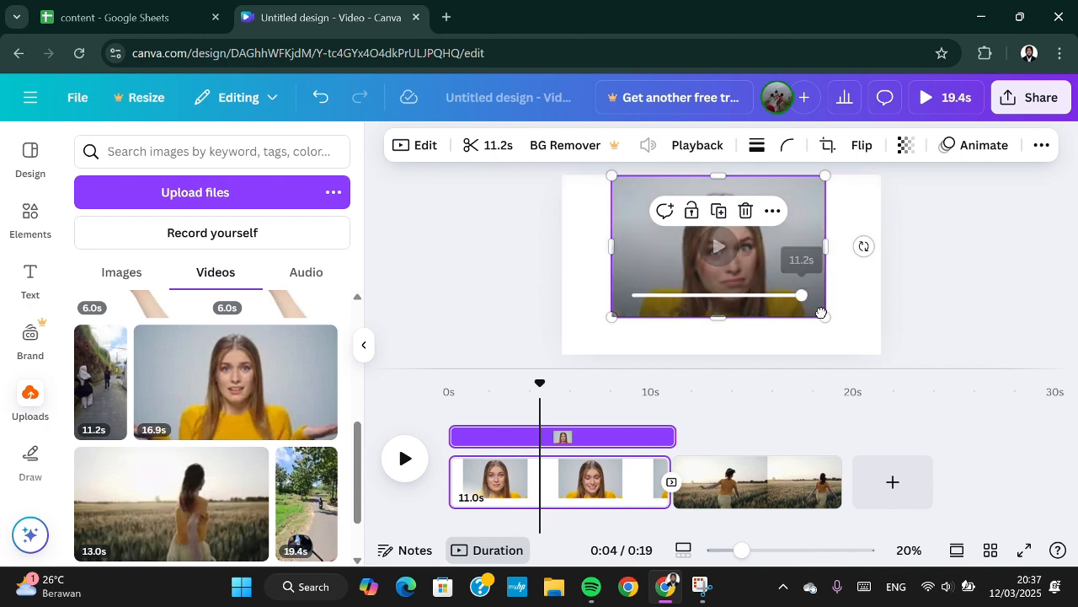
Enlarge the cropped clip to span the full page width and shift it slightly upward so it covers the page.
{"action": "left_click_drag", "start_coordinate": [826, 317], "coordinate": [792, 301]}
{"action": "left_click_drag", "start_coordinate": [840, 356], "coordinate": [910, 350]}
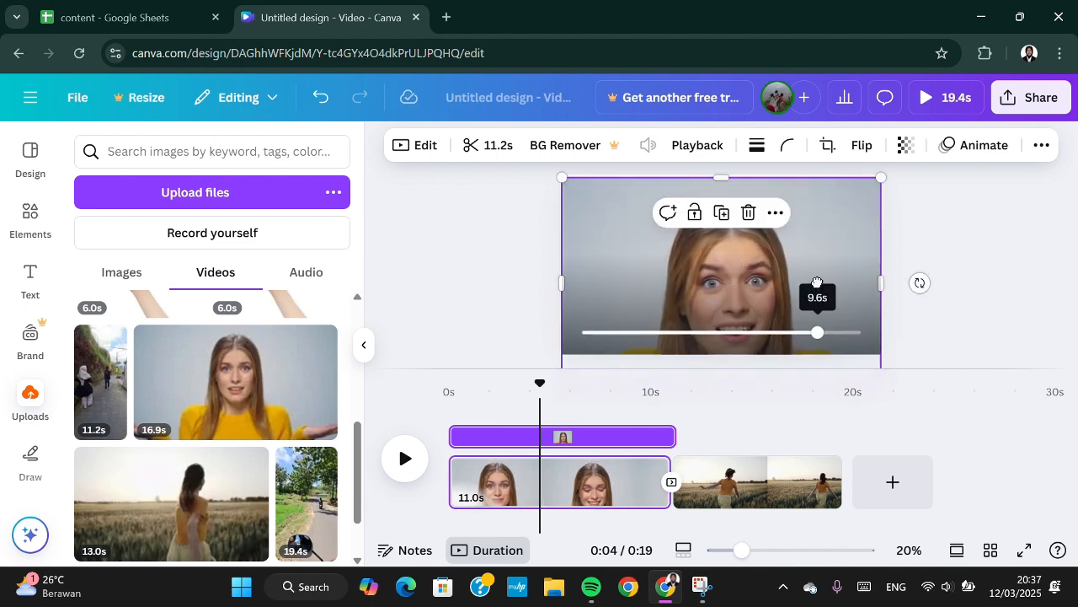
{"action": "left_click_drag", "start_coordinate": [806, 212], "coordinate": [802, 192]}
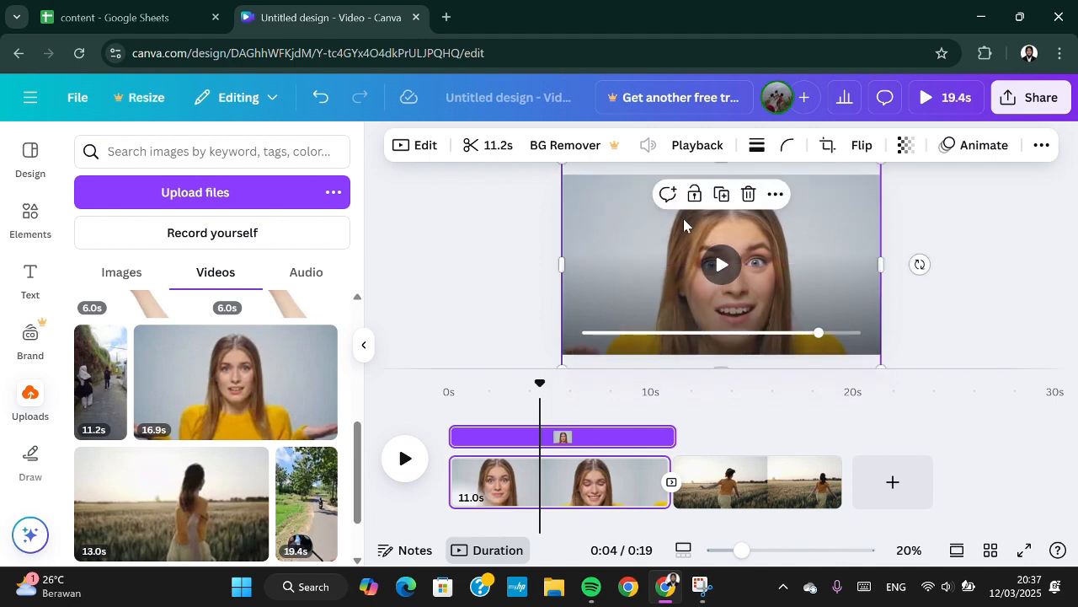
Add the recently used pink butterfly graphic to the first page and place it, shrunk to about half size, in the page's upper-left corner.
{"action": "left_click", "coordinate": [28, 217]}
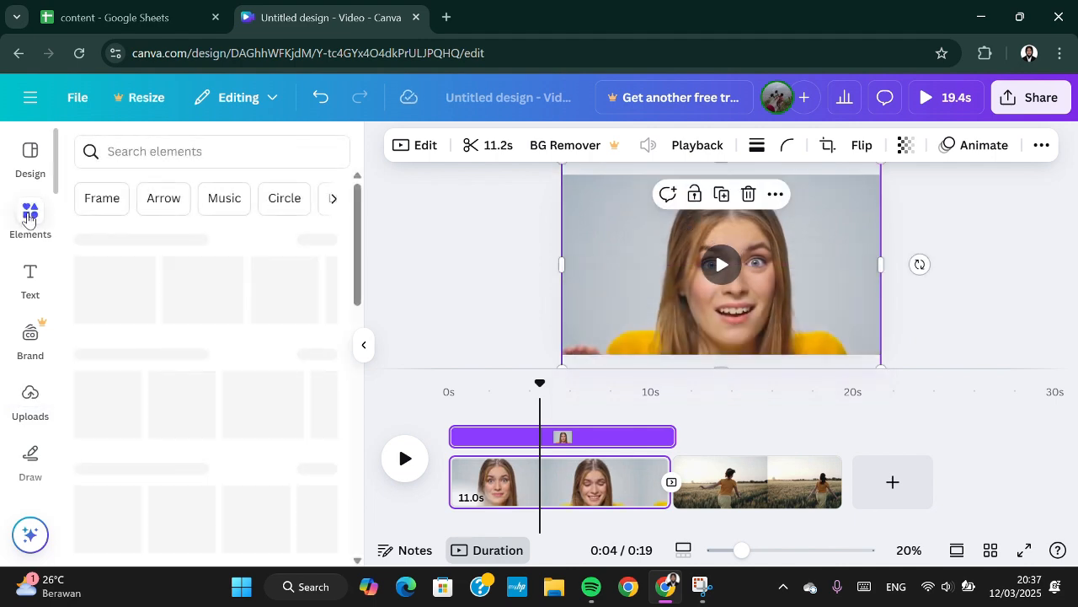
{"action": "scroll", "coordinate": [137, 416], "scroll_direction": "down", "scroll_amount": 2}
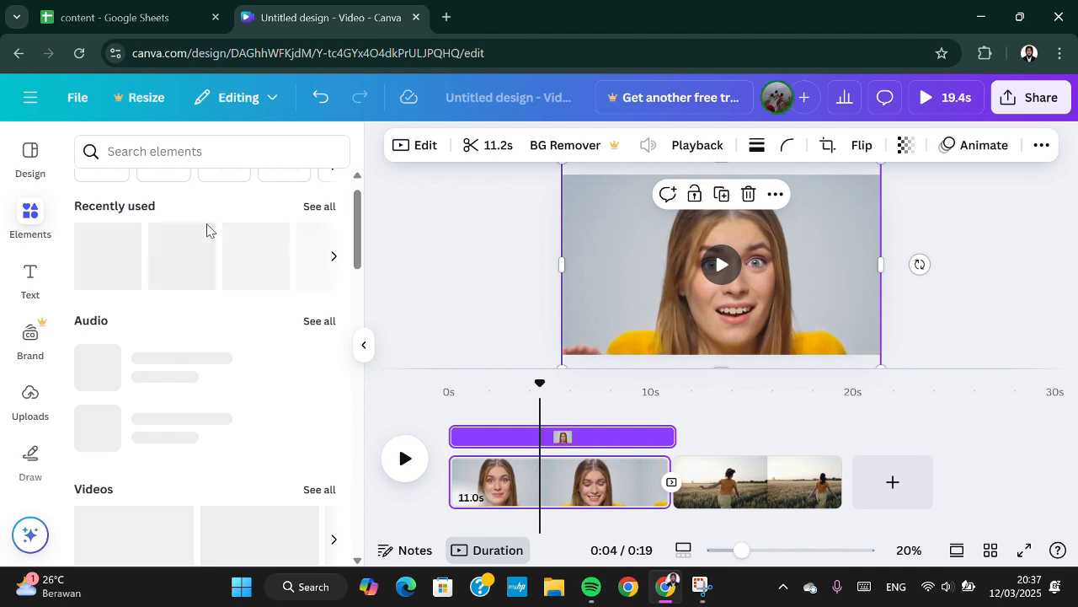
{"action": "scroll", "coordinate": [179, 381], "scroll_direction": "down", "scroll_amount": 2}
{"action": "scroll", "coordinate": [179, 383], "scroll_direction": "up", "scroll_amount": 3}
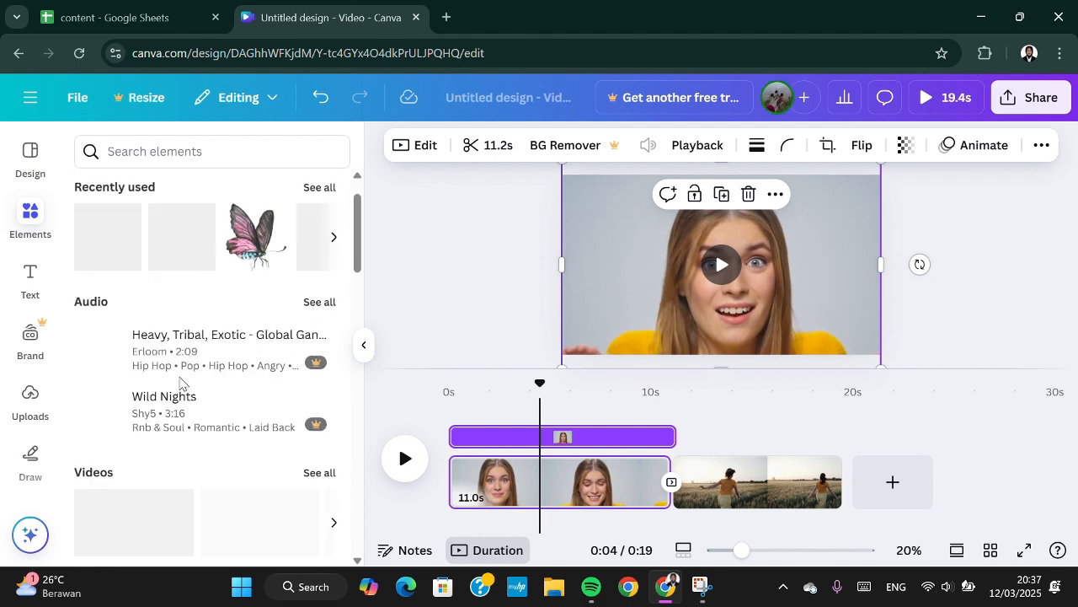
{"action": "left_click", "coordinate": [262, 284]}
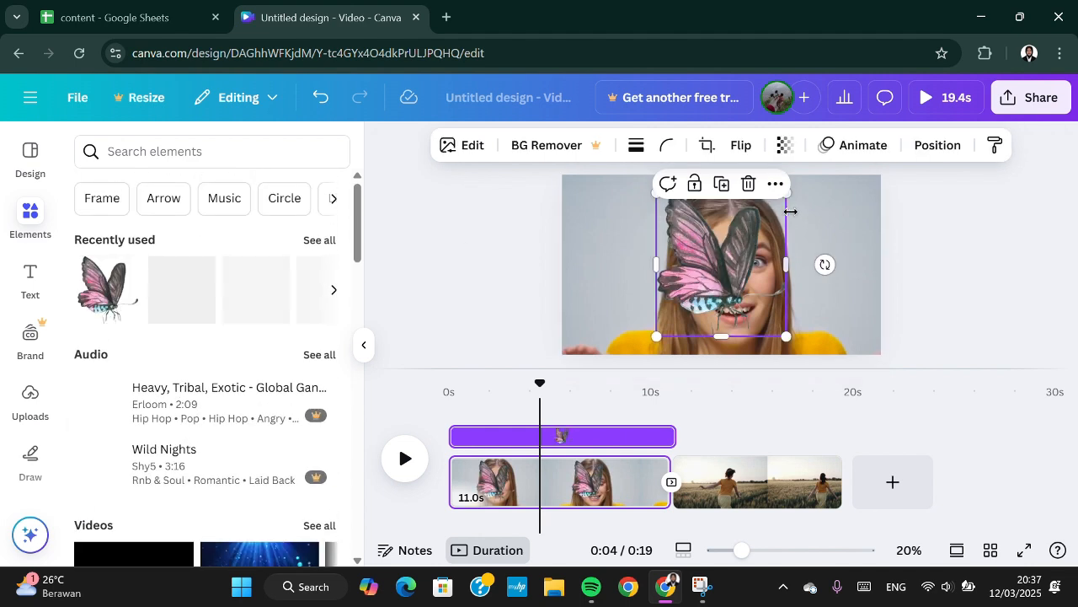
{"action": "left_click_drag", "start_coordinate": [786, 336], "coordinate": [717, 260]}
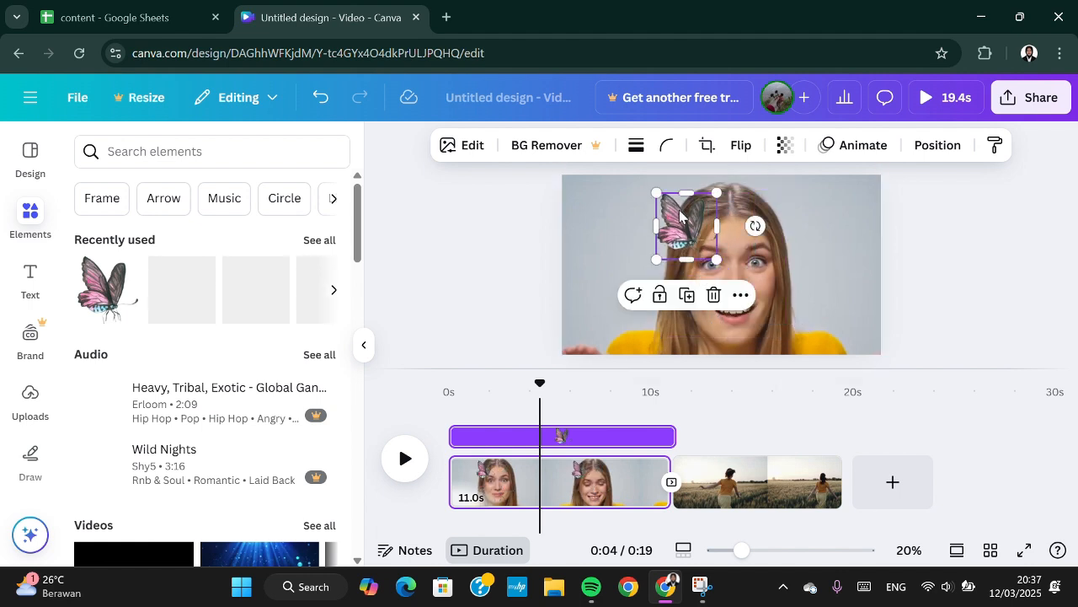
{"action": "left_click_drag", "start_coordinate": [679, 214], "coordinate": [601, 214]}
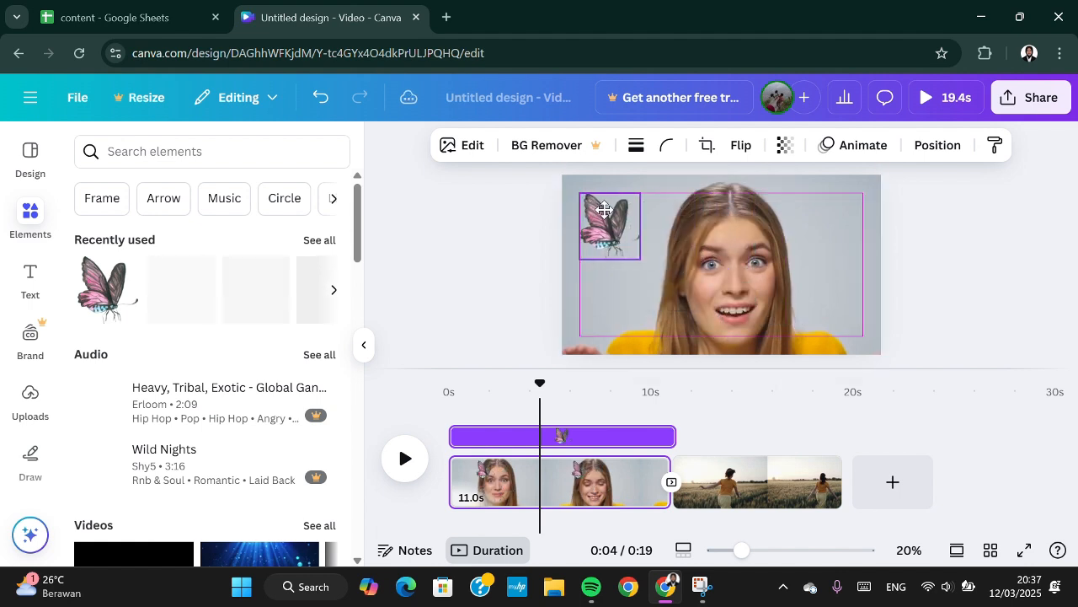
Look over the sharing and download options for the design.
{"action": "left_click", "coordinate": [1036, 97]}
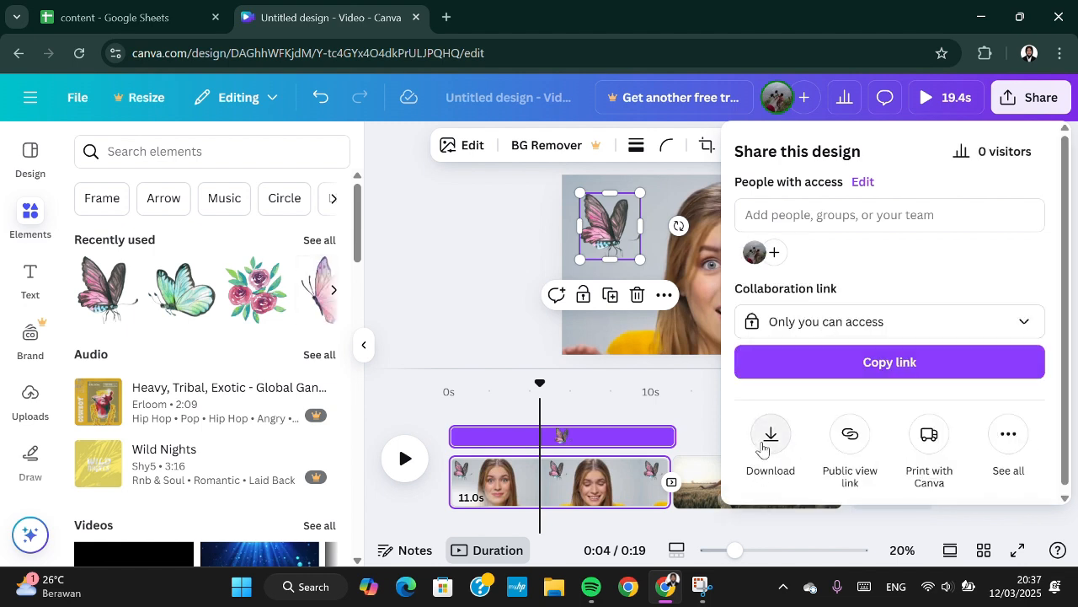
{"action": "left_click", "coordinate": [607, 413]}
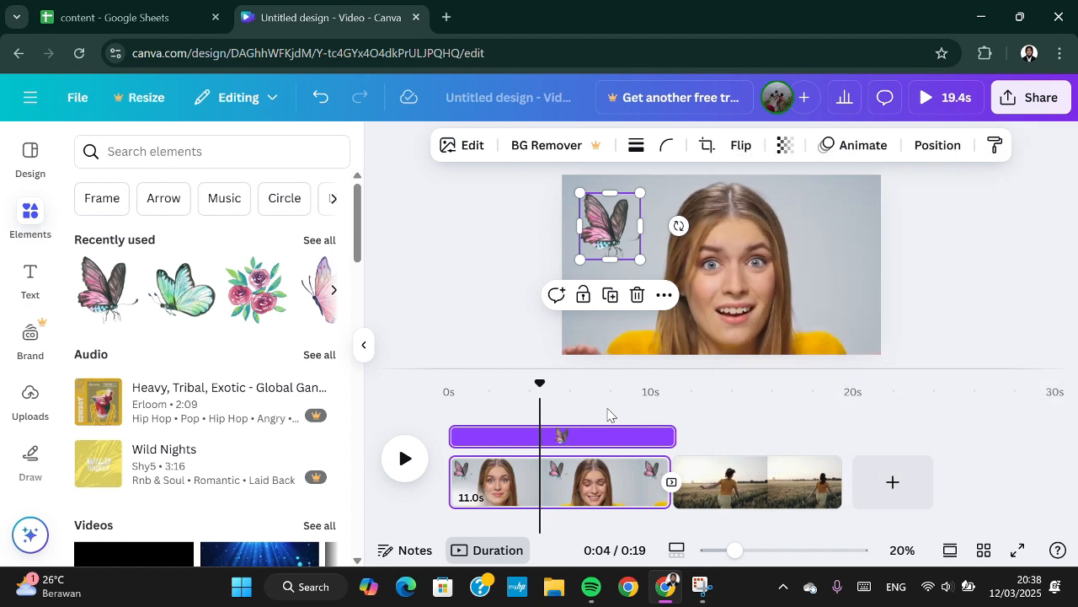